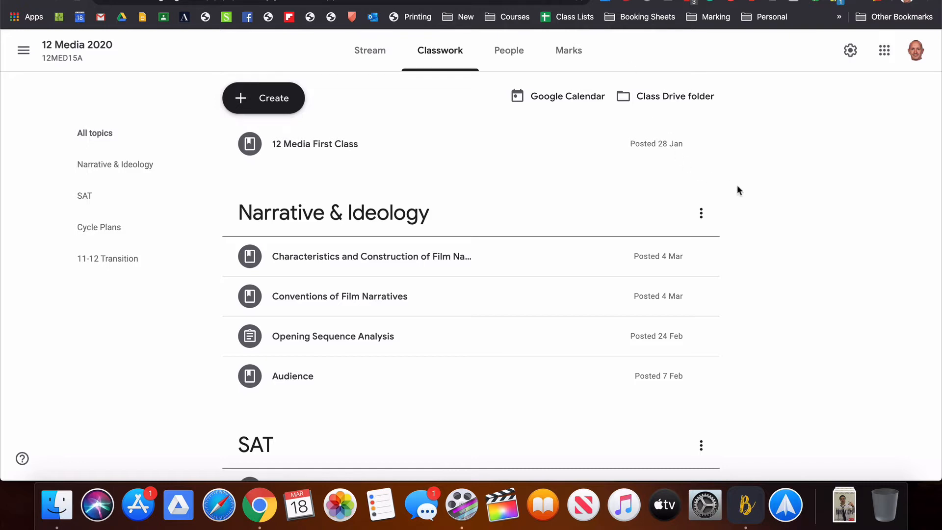
Review the topics and posts on the 12 Media 2020 classwork page, from Narrative & Ideology through 11-12 Transition.
scroll(761, 227, down, 20)
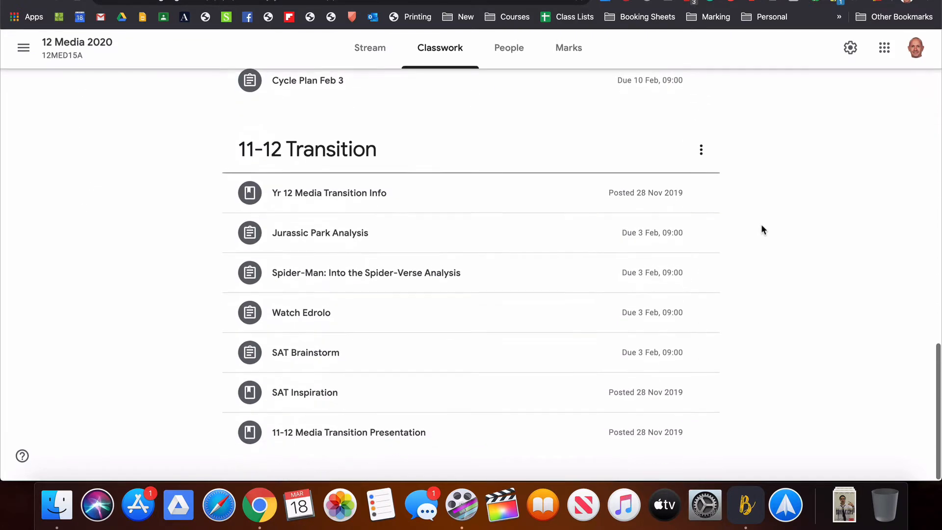
scroll(761, 225, up, 20)
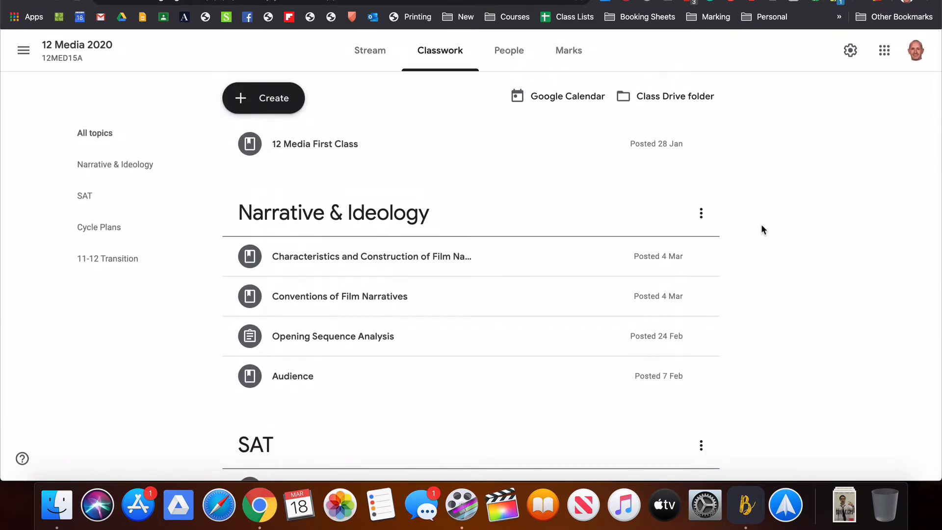
scroll(465, 250, down, 10)
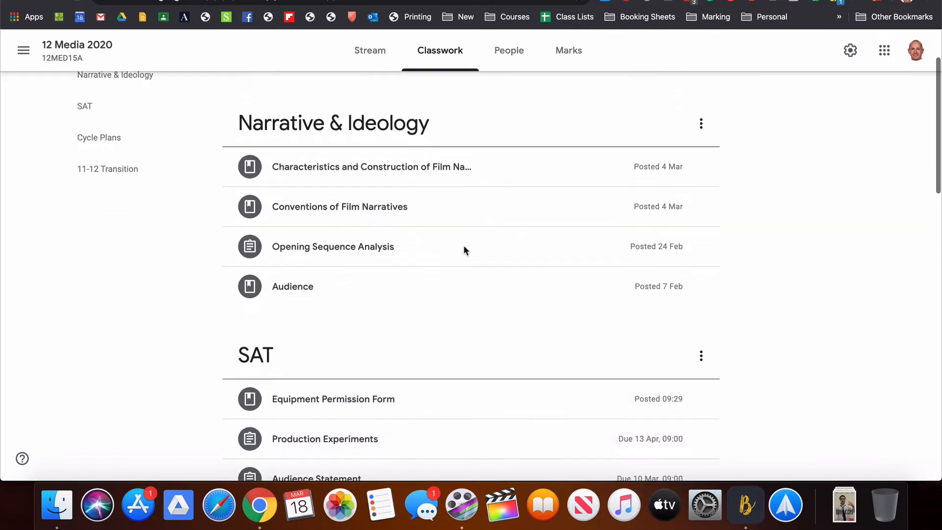
scroll(465, 250, down, 10)
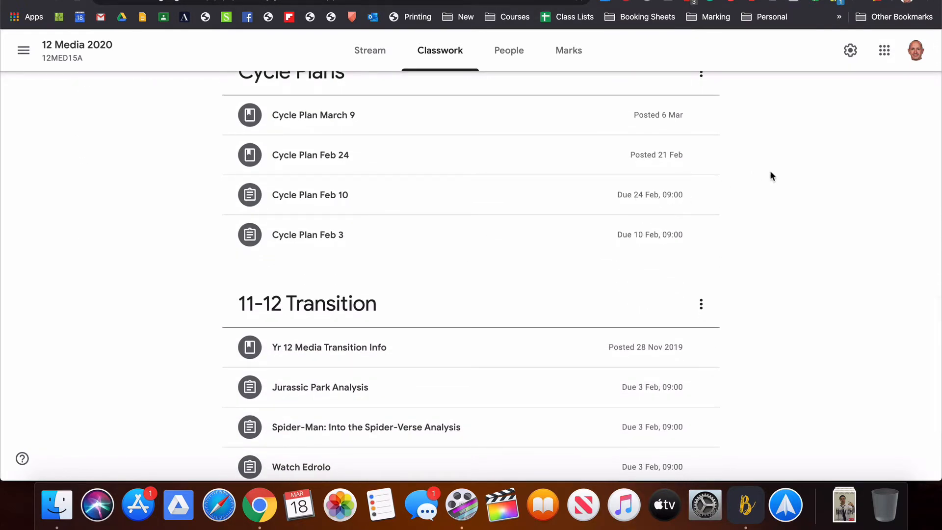
scroll(773, 175, down, 5)
scroll(775, 171, up, 15)
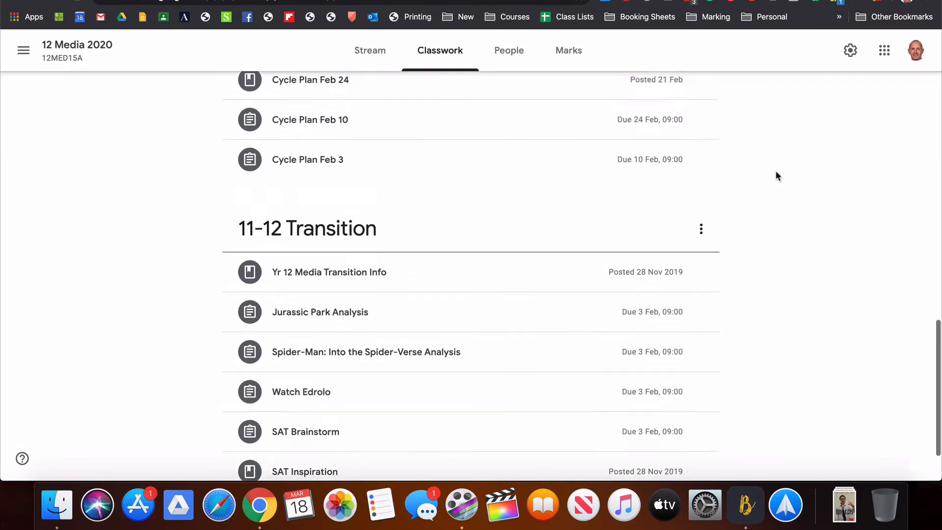
scroll(775, 170, up, 5)
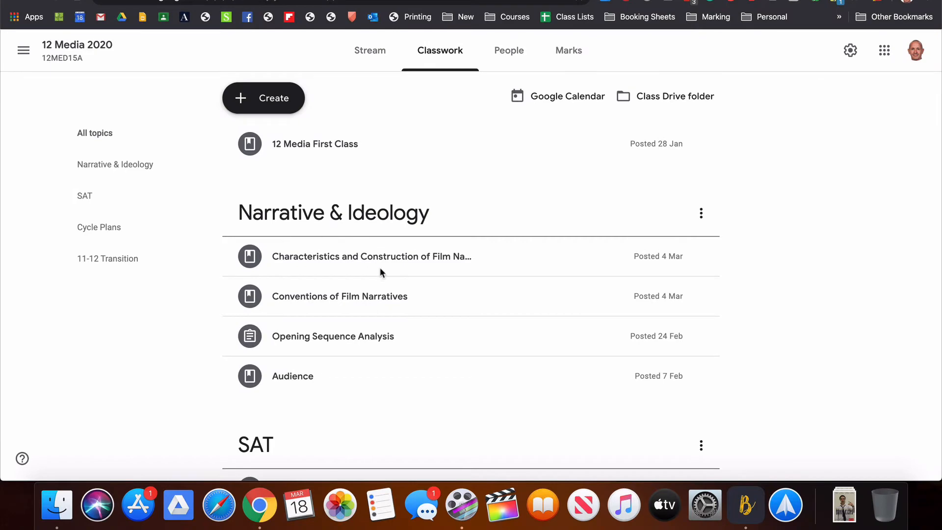
scroll(380, 266, down, 15)
scroll(380, 267, down, 2)
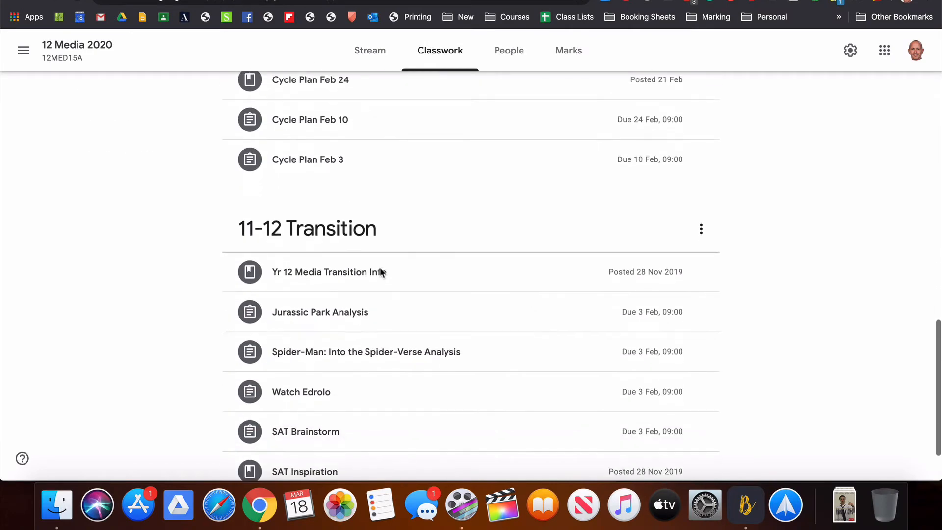
scroll(380, 267, up, 4)
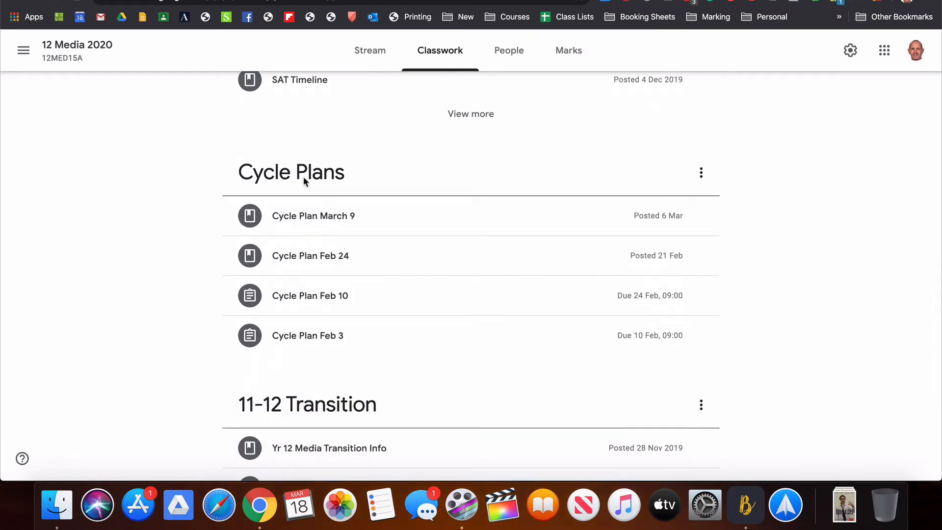
drag(306, 412, 341, 378)
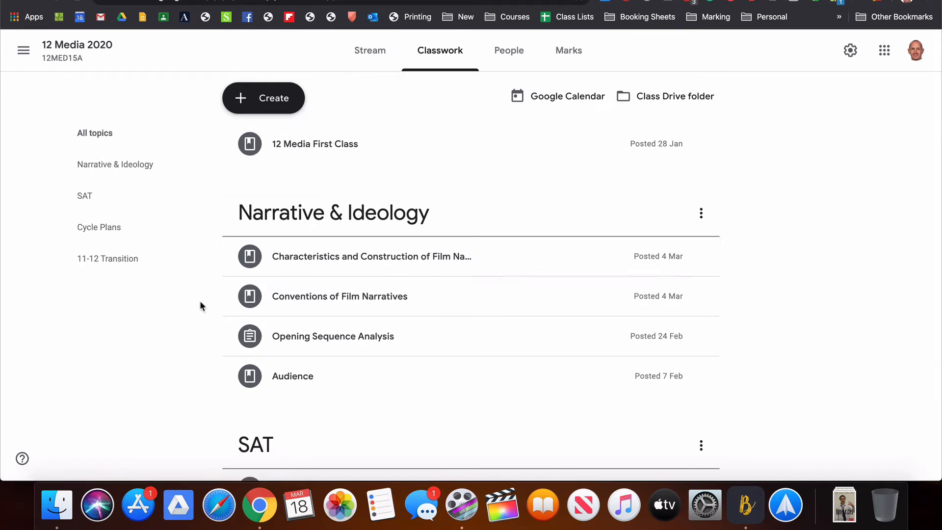
scroll(303, 333, down, 2)
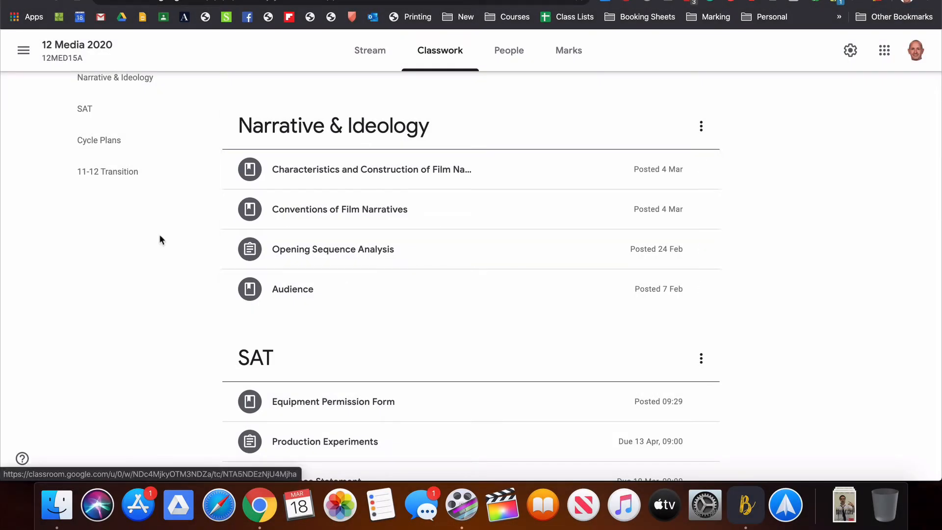
Switch to the Year 9 Media class and open its classwork page.
click(24, 50)
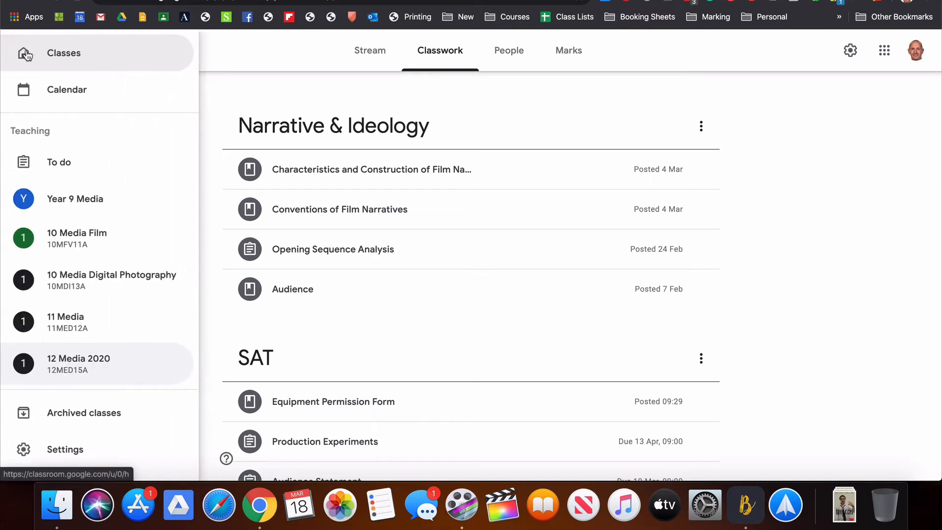
click(78, 199)
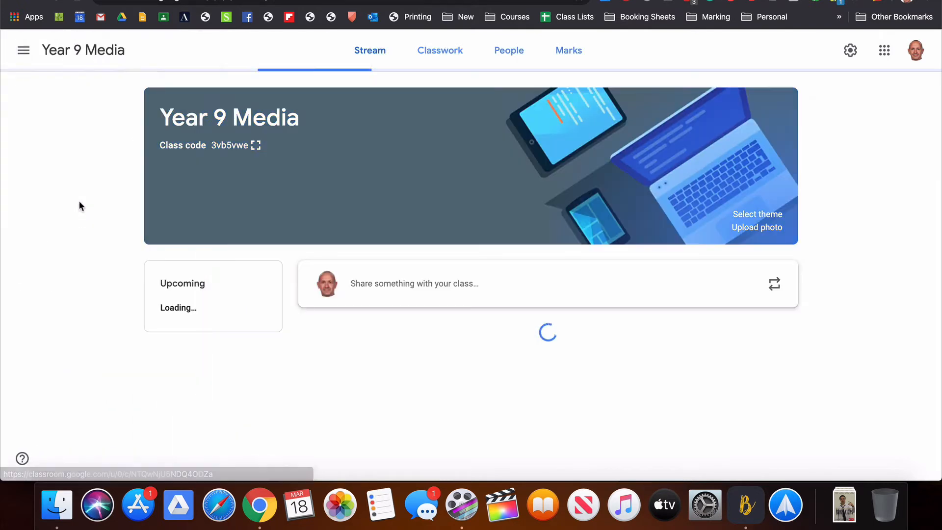
click(442, 60)
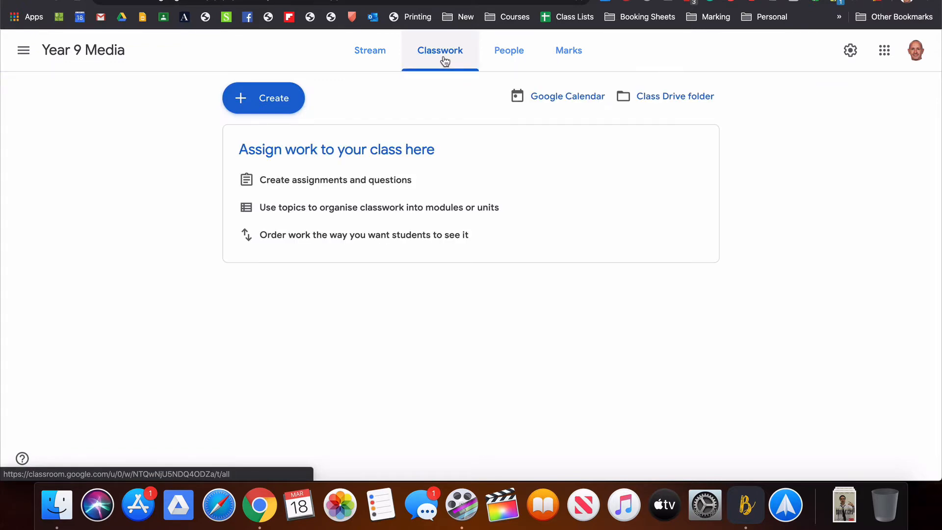
Add a classwork topic named "Photography" to the Year 9 Media class.
click(272, 104)
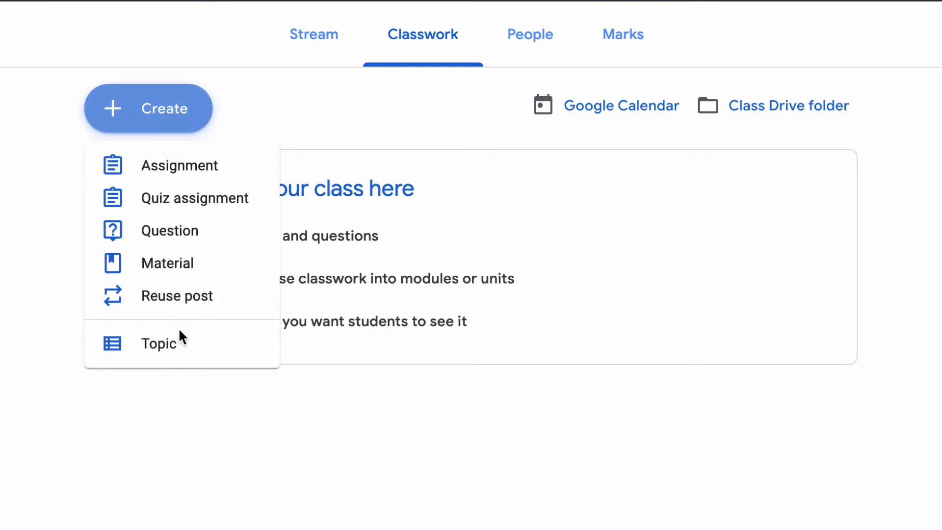
click(174, 342)
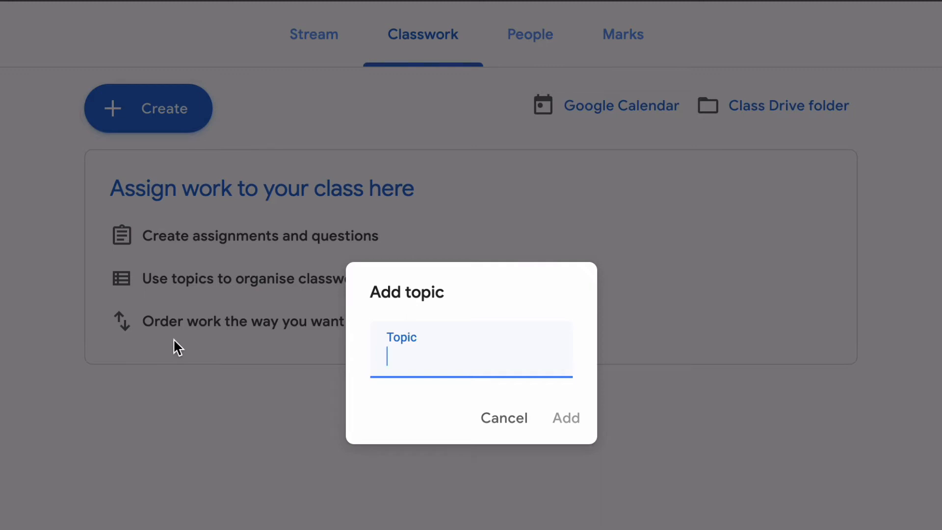
text(Photog)
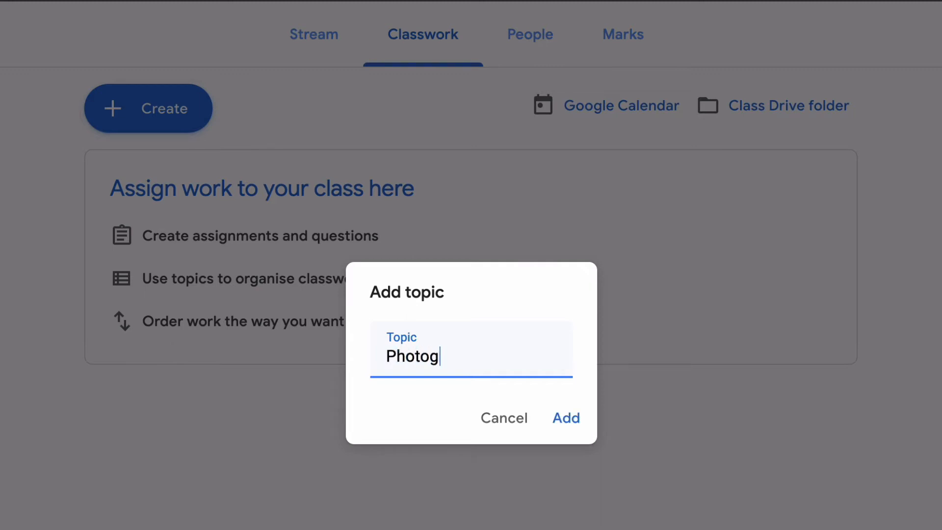
text(raphy)
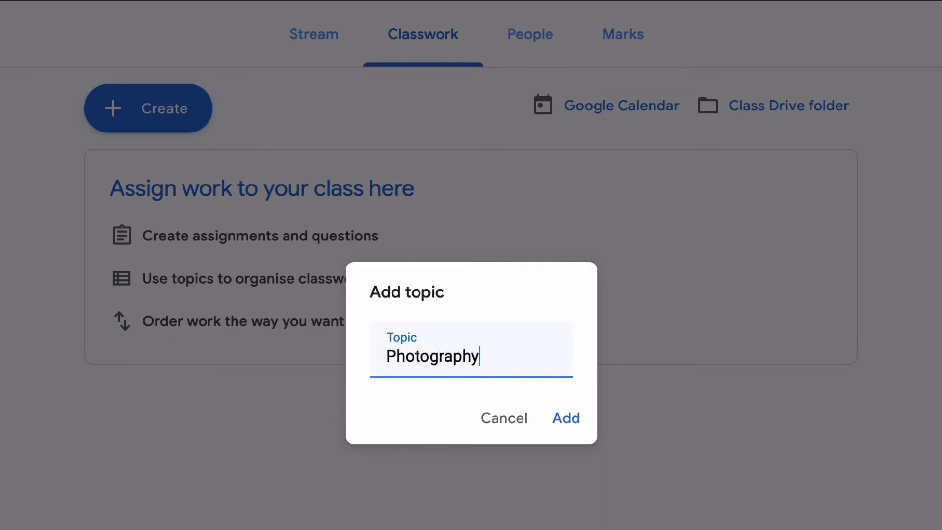
click(571, 423)
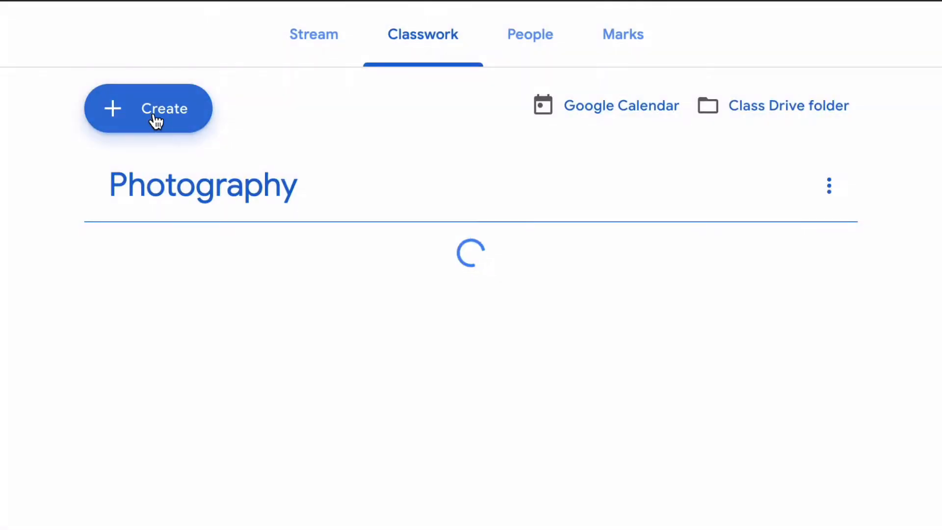
Add a second classwork topic named "Film" to the class.
click(156, 119)
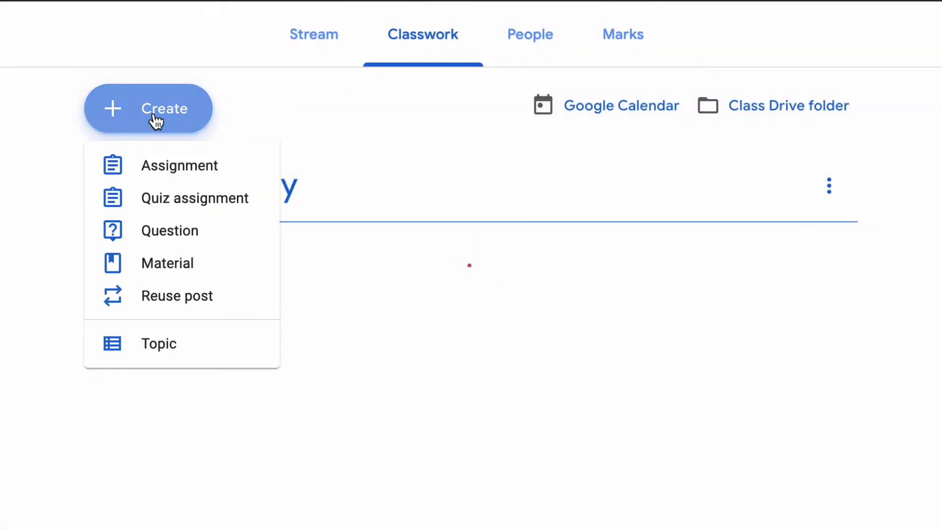
click(172, 346)
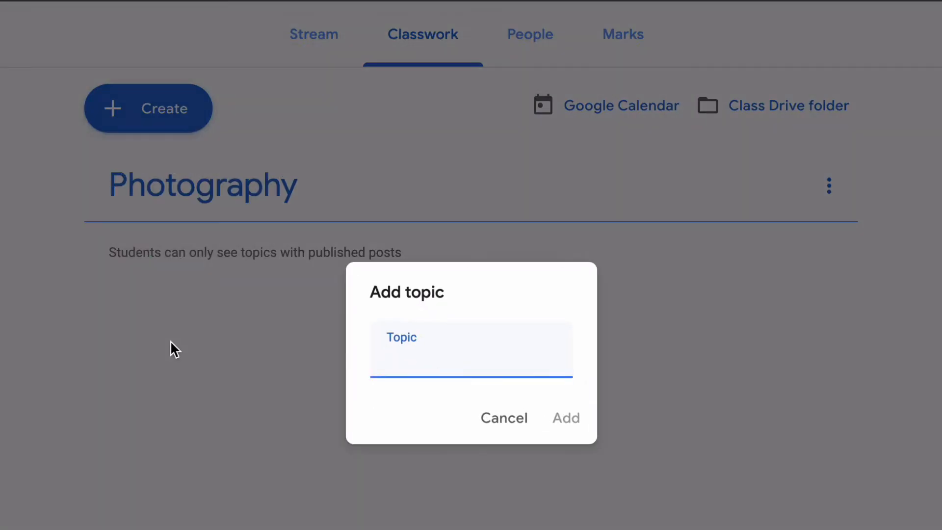
text(Film)
click(568, 420)
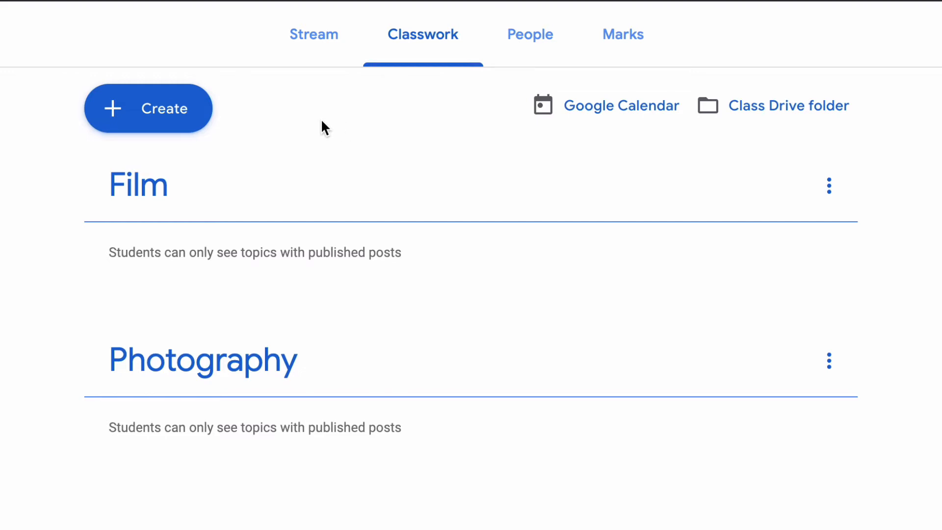
Start a new material post and attach the "Characteristics and Construction of Film" slides from Google Drive.
click(185, 119)
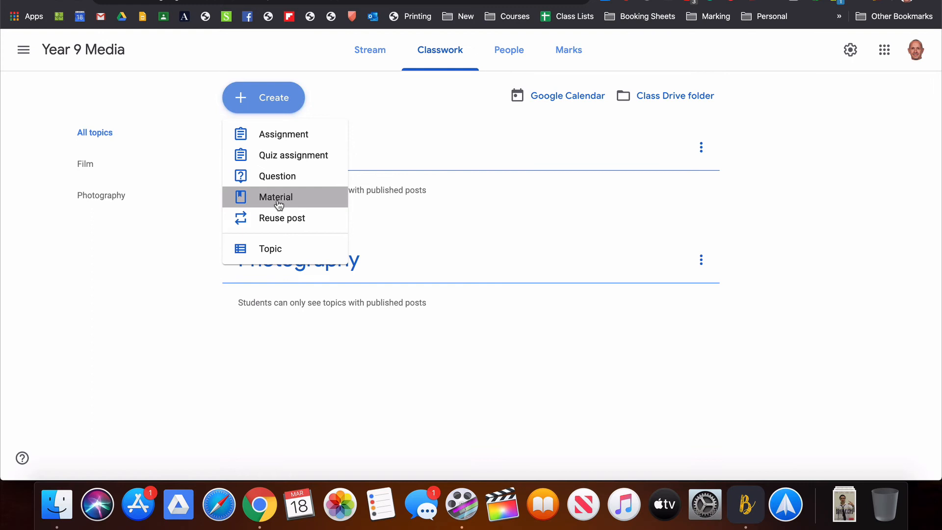
click(279, 205)
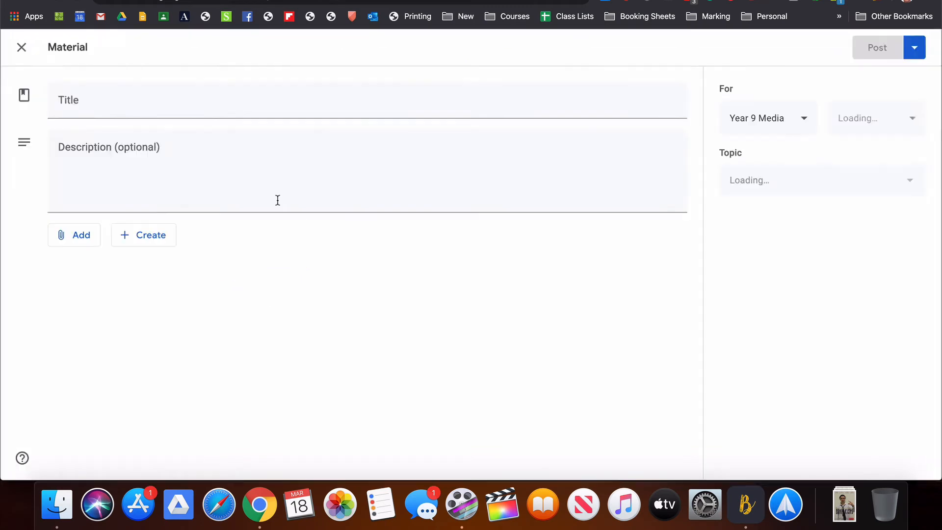
click(86, 239)
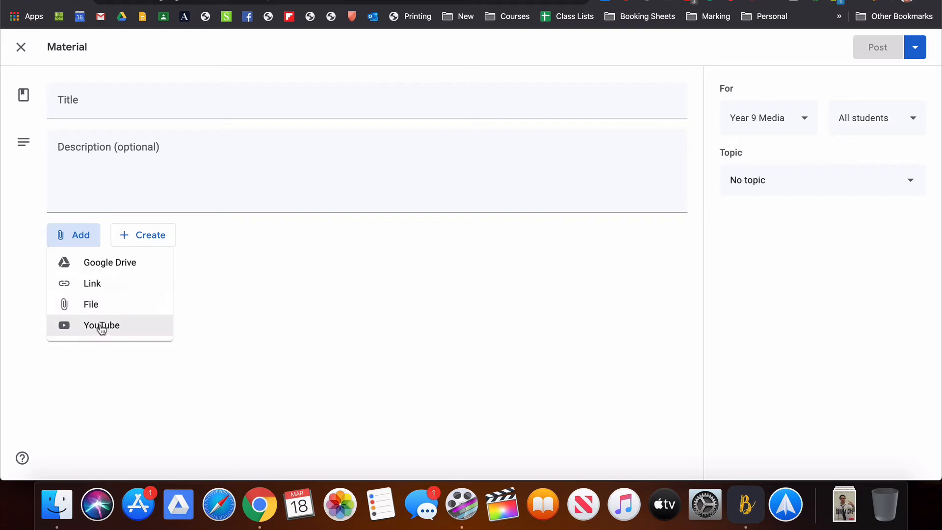
click(108, 264)
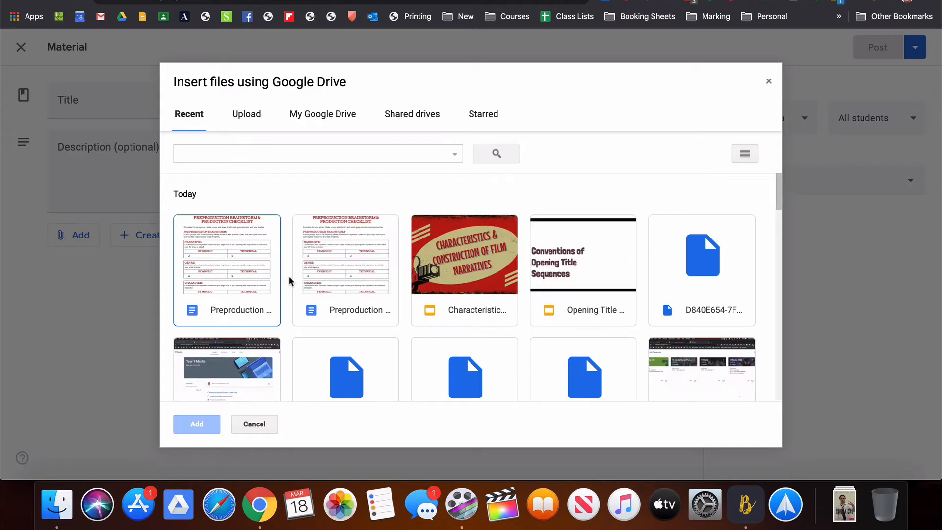
click(483, 253)
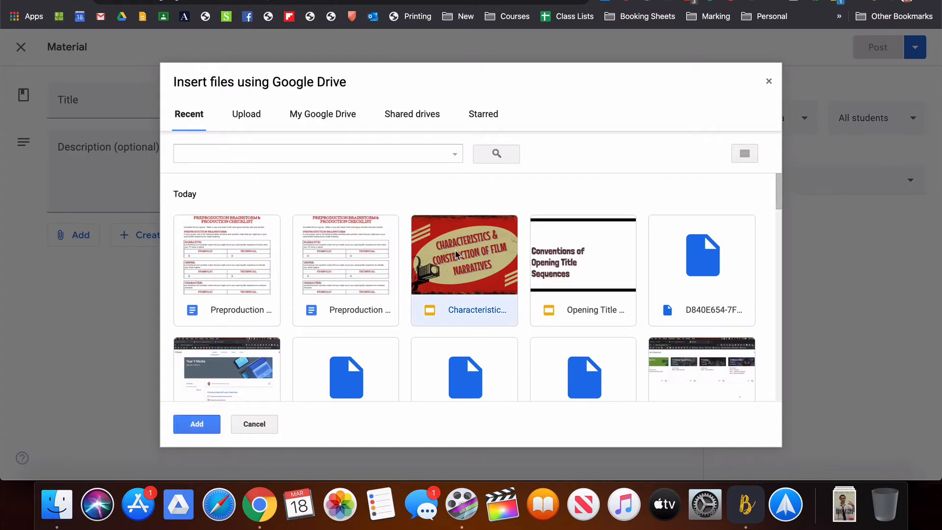
click(197, 425)
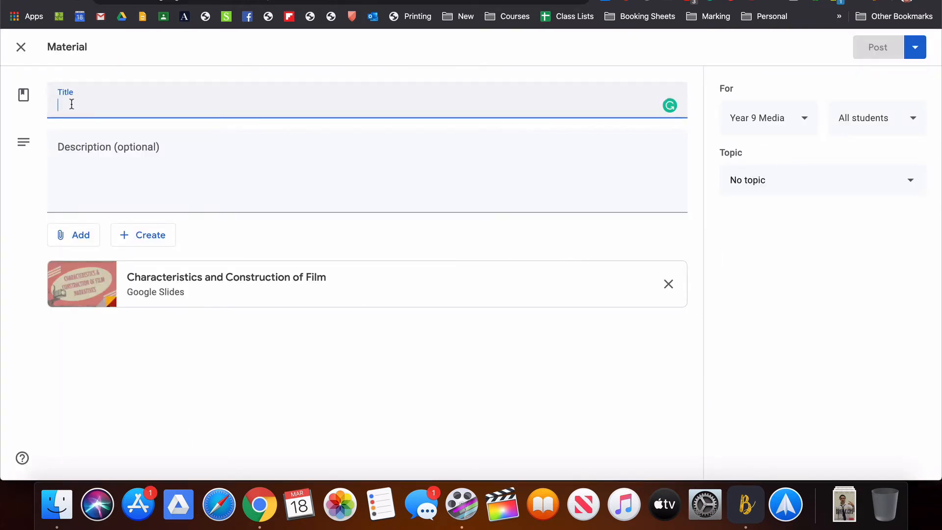
Title the material "Construction of Film" and assign it to the Film topic.
text(Construct)
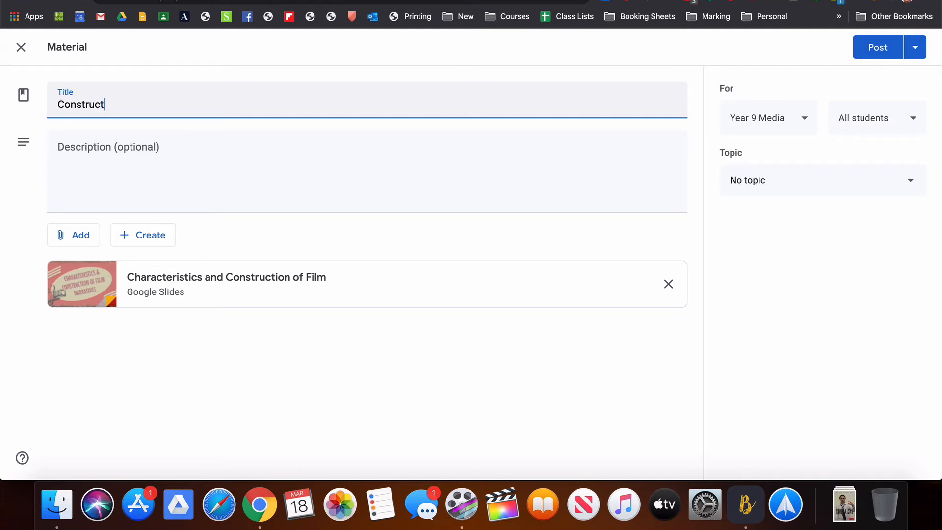
text(ion of Film)
click(113, 148)
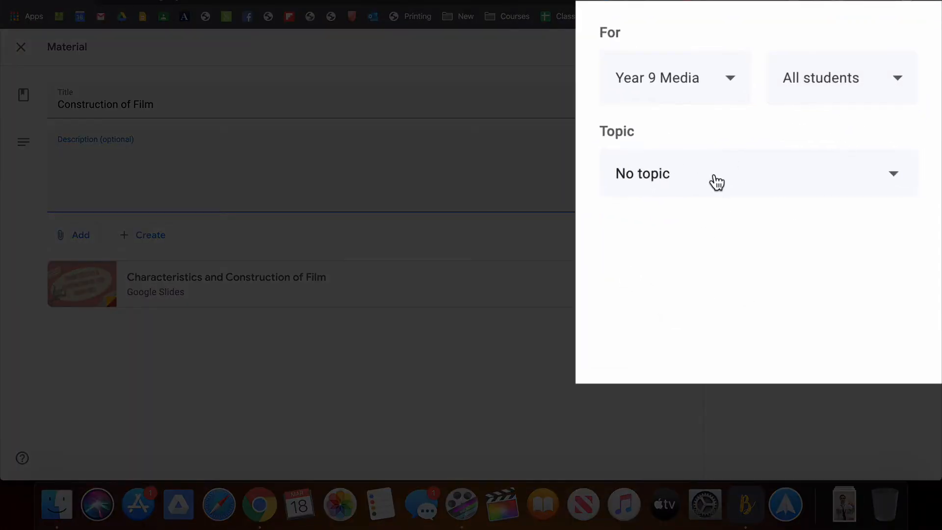
click(716, 181)
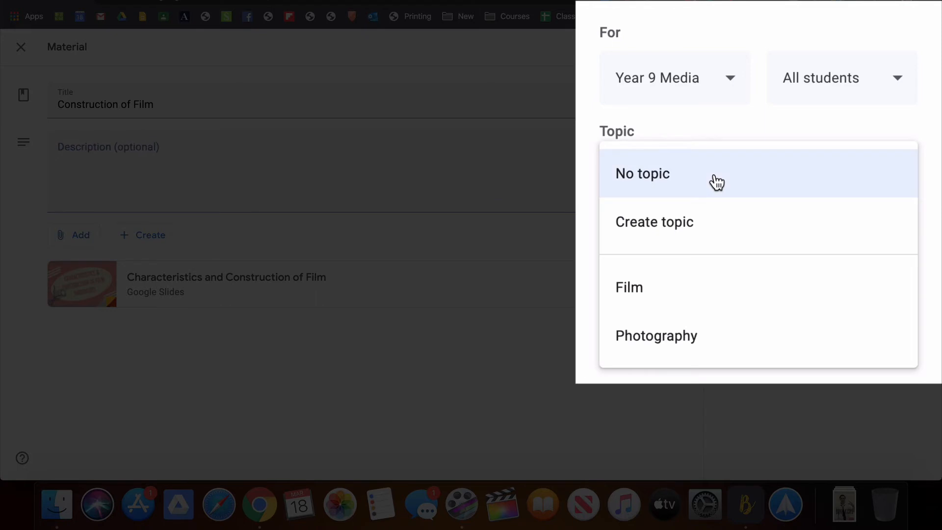
click(653, 295)
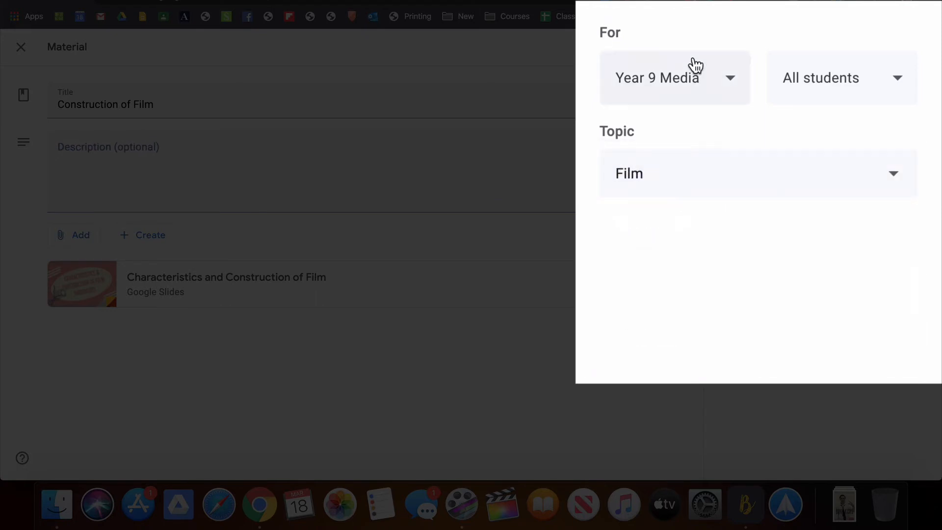
Check the class and student choices available for the material without changing the selection.
click(713, 93)
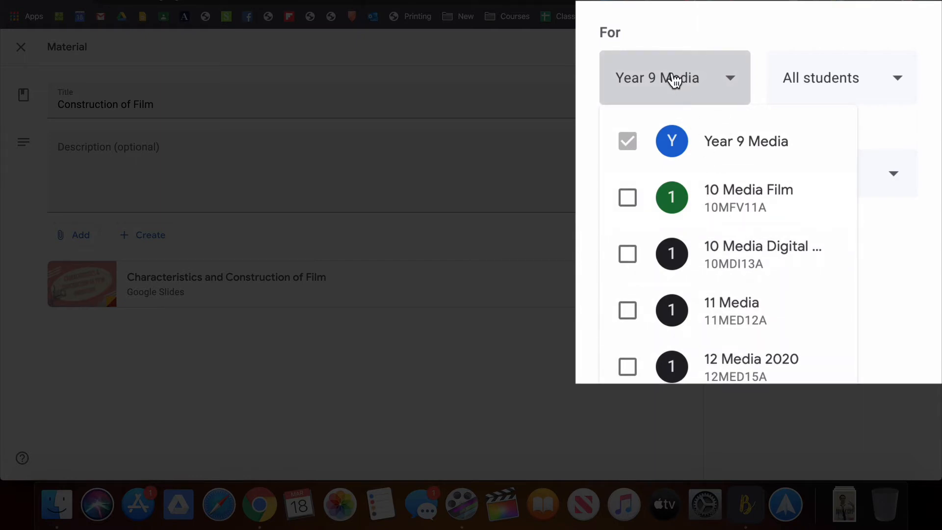
click(765, 30)
click(850, 74)
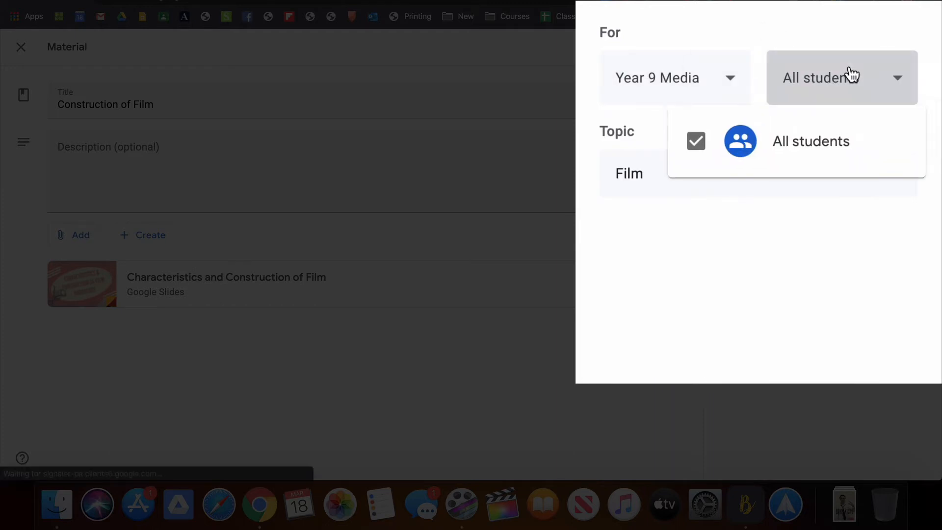
click(841, 32)
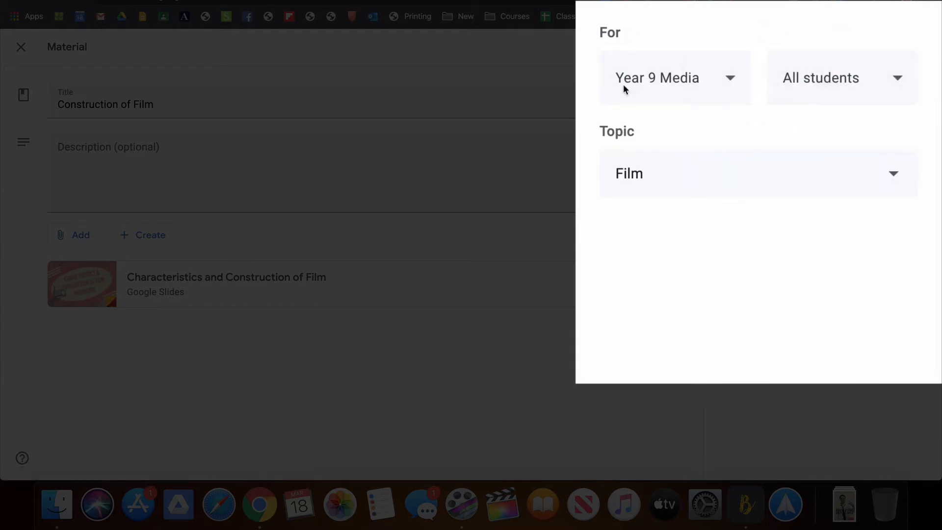
click(853, 90)
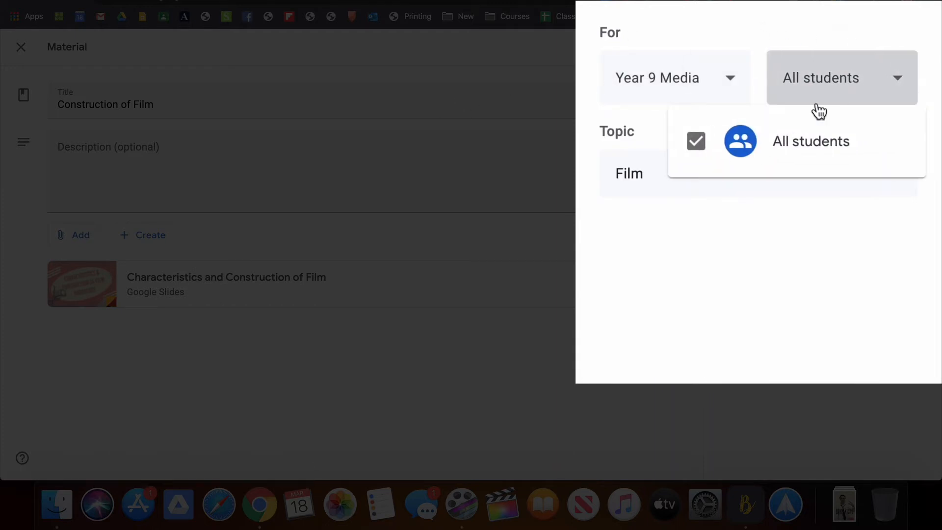
Post the "Construction of Film" material to all students in Year 9 Media.
click(765, 36)
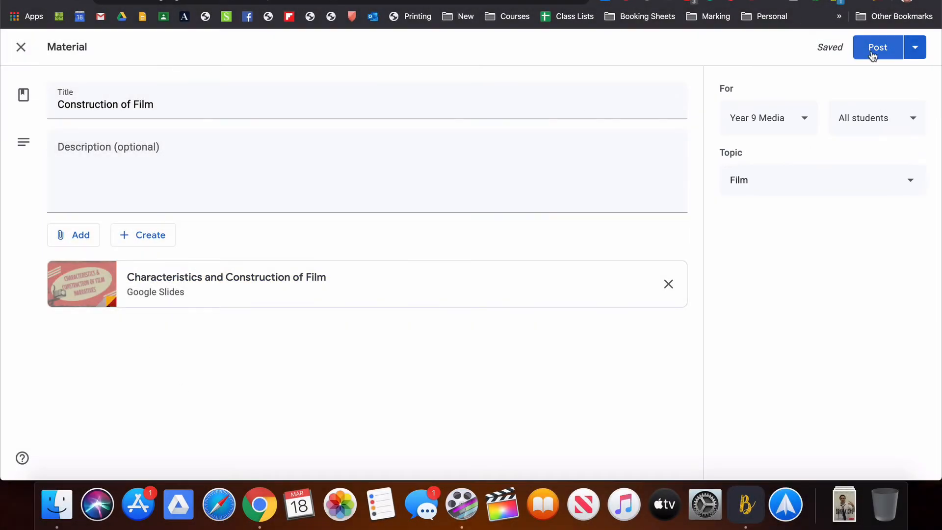
click(872, 53)
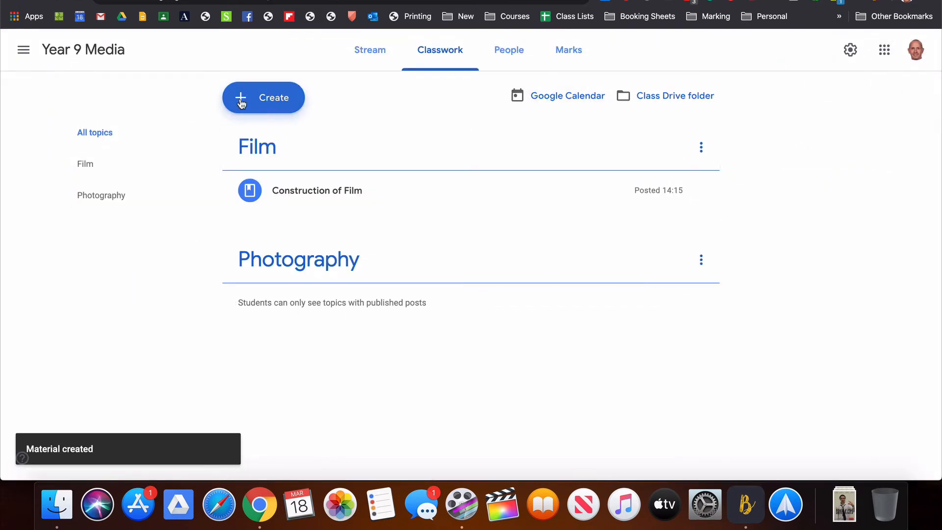
Start a new assignment and attach "Preproduction Brainstorm & Production Checklist" from Google Drive, making a copy for each student.
click(267, 101)
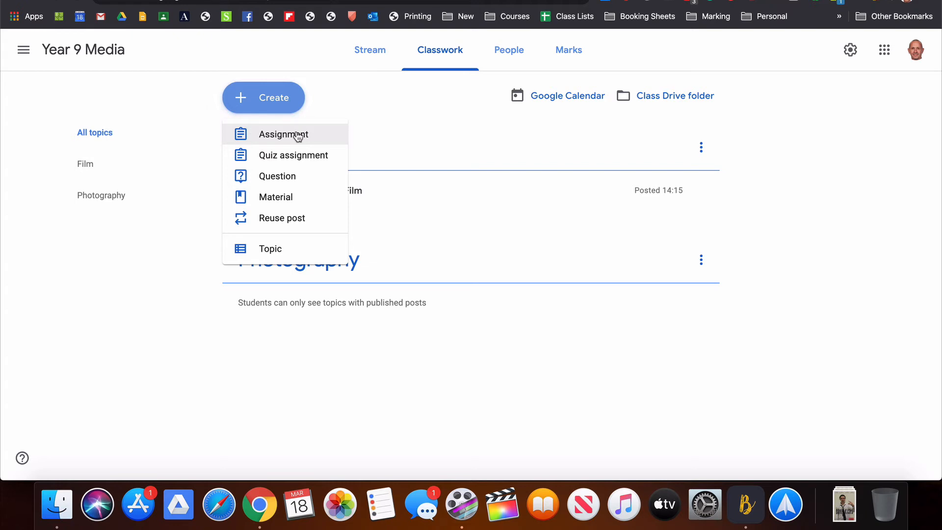
click(297, 136)
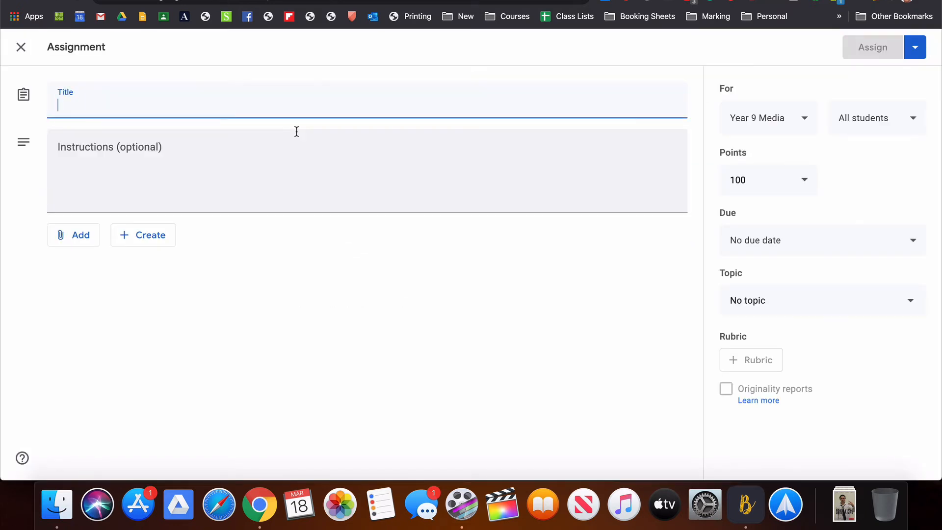
click(76, 238)
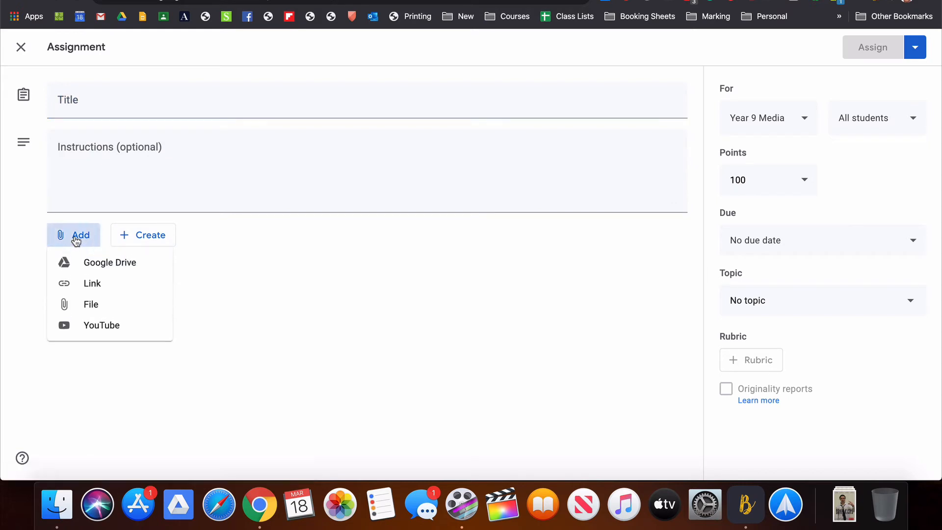
click(127, 271)
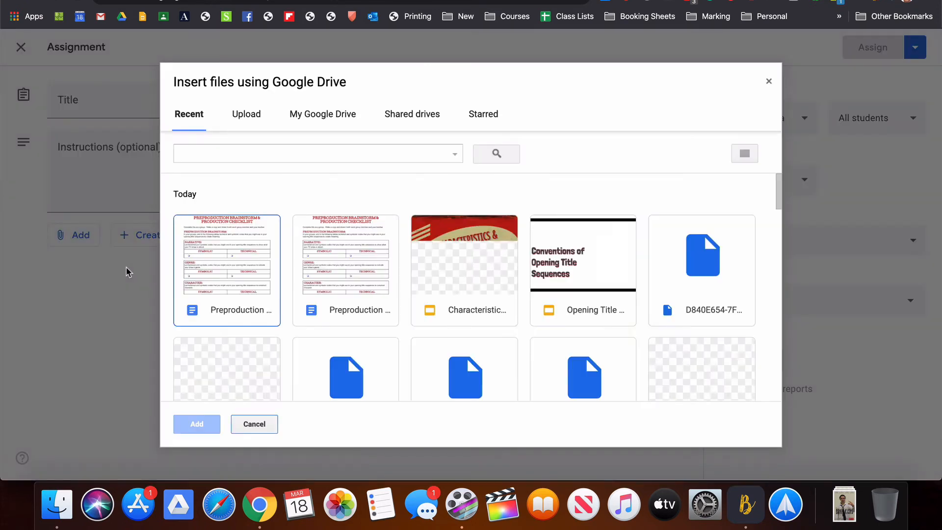
click(228, 246)
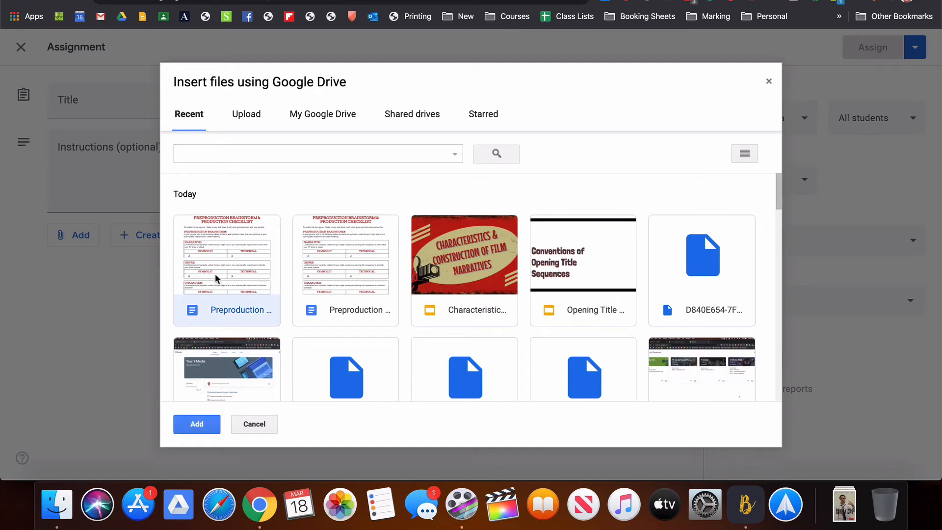
click(194, 422)
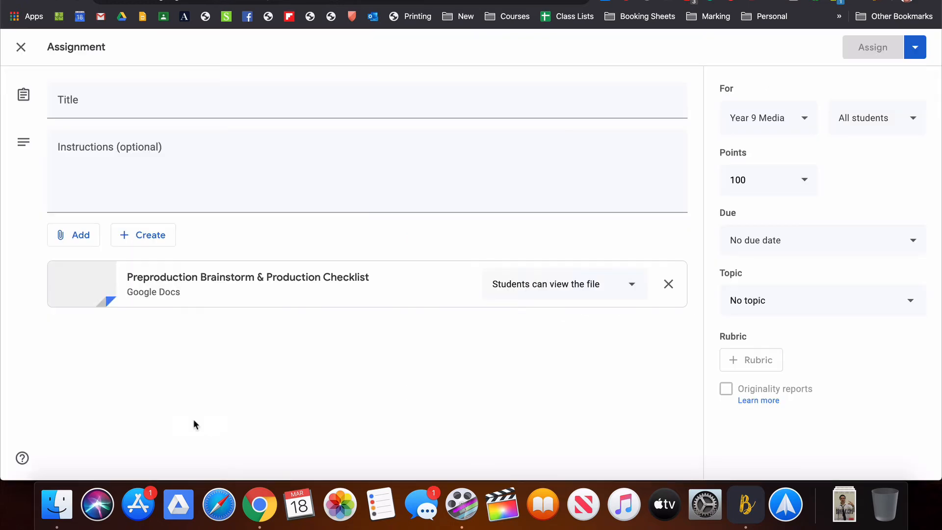
click(634, 286)
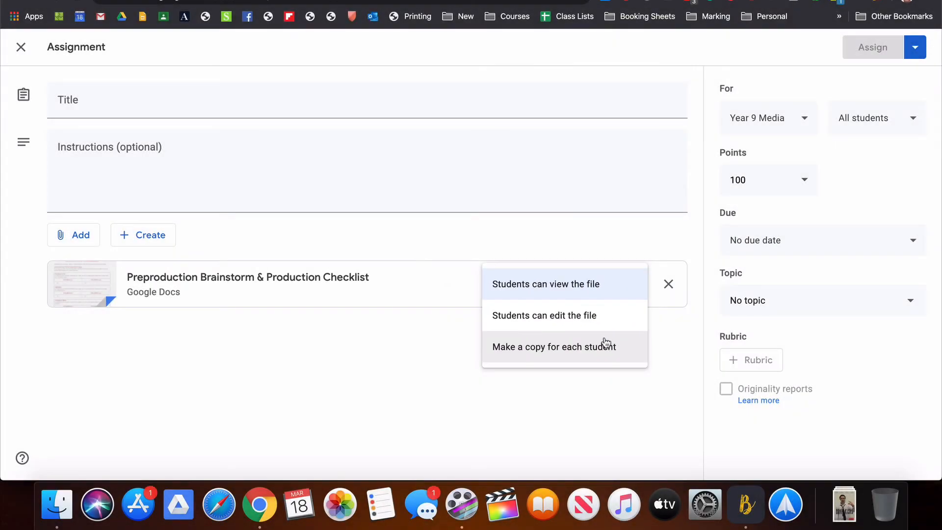
click(581, 348)
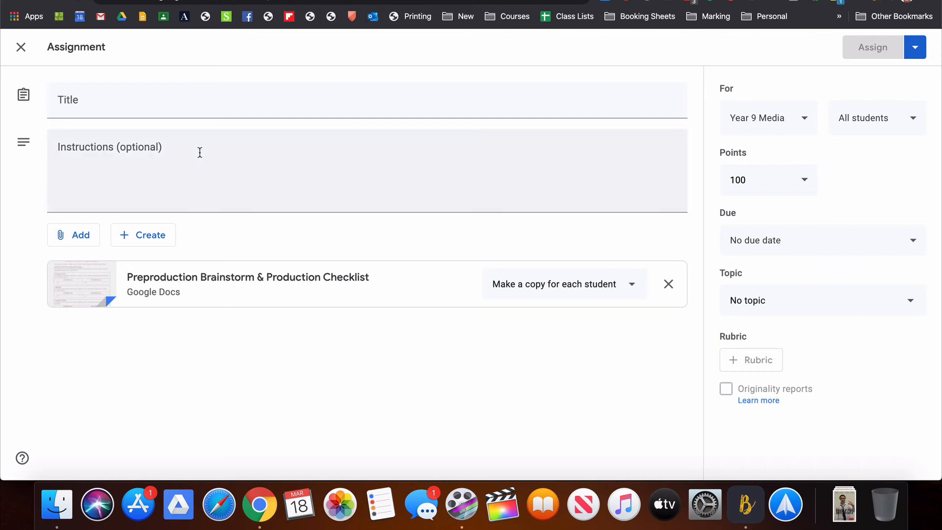
Title the assignment "Preproduction".
click(91, 99)
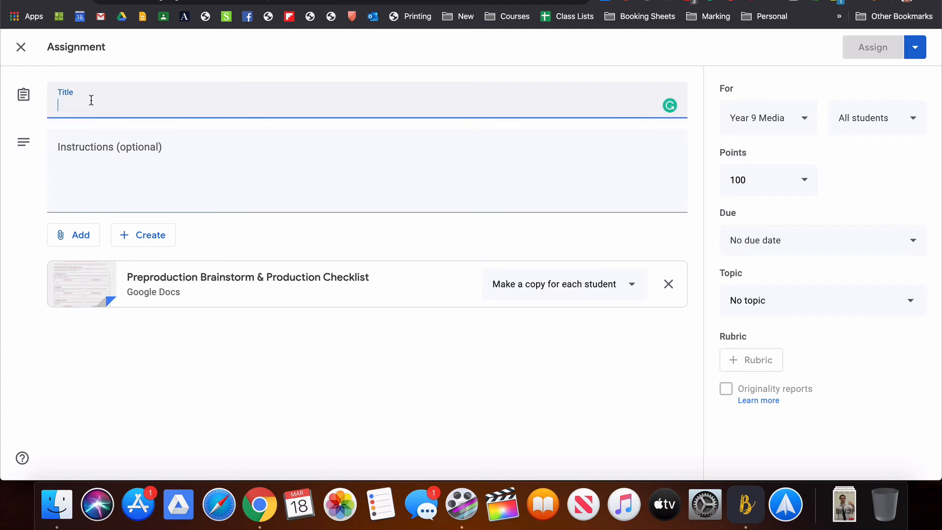
text(Preproduct)
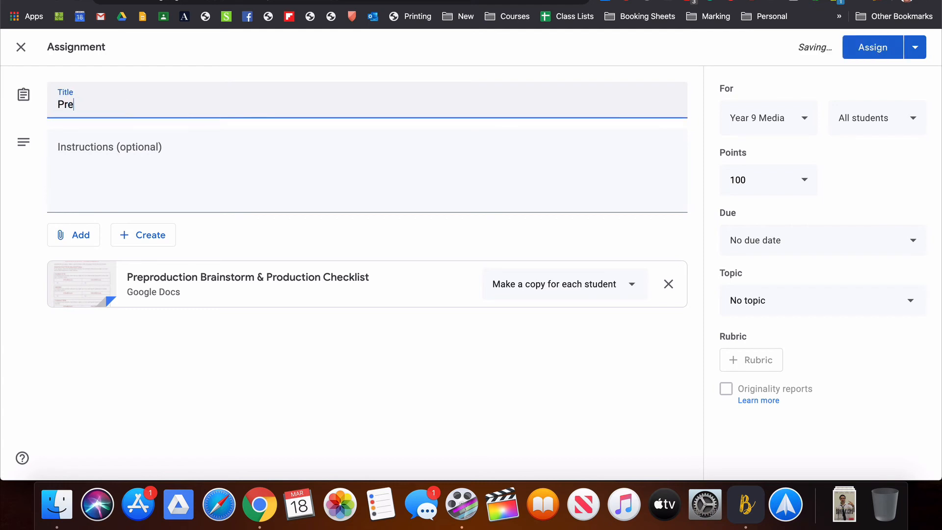
text(ion)
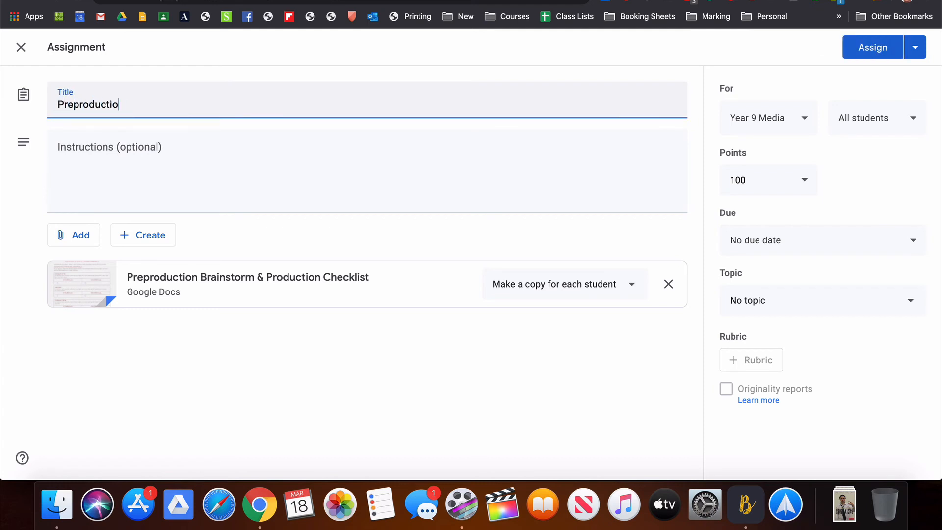
Check the student and class choices for the Preproduction assignment without changing them.
click(861, 121)
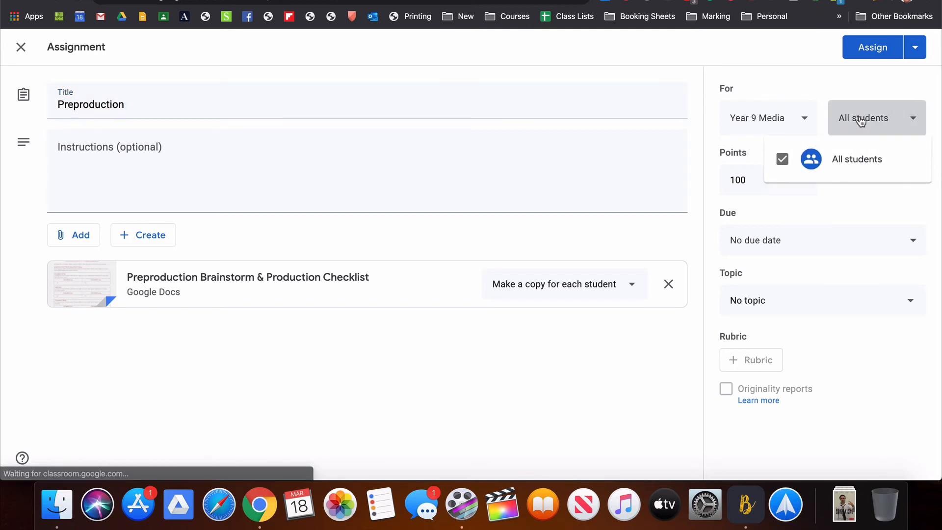
click(861, 121)
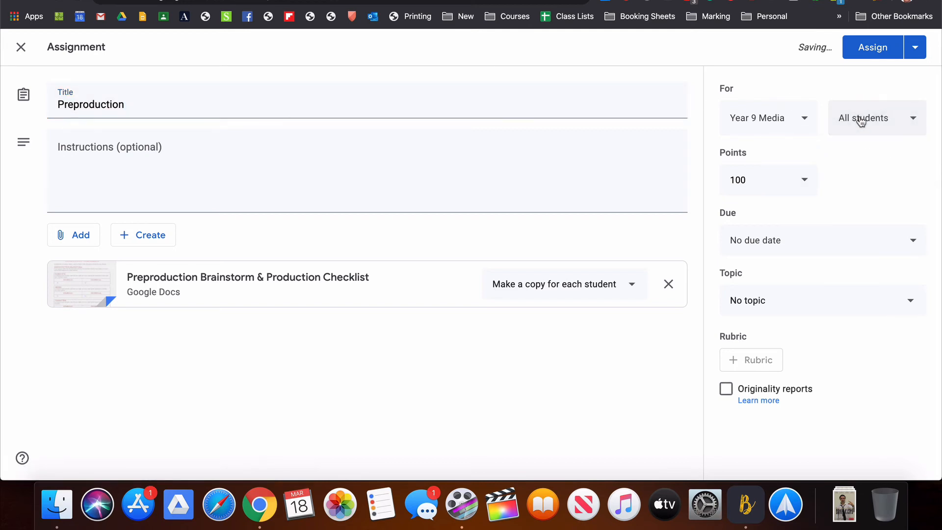
click(802, 120)
click(801, 120)
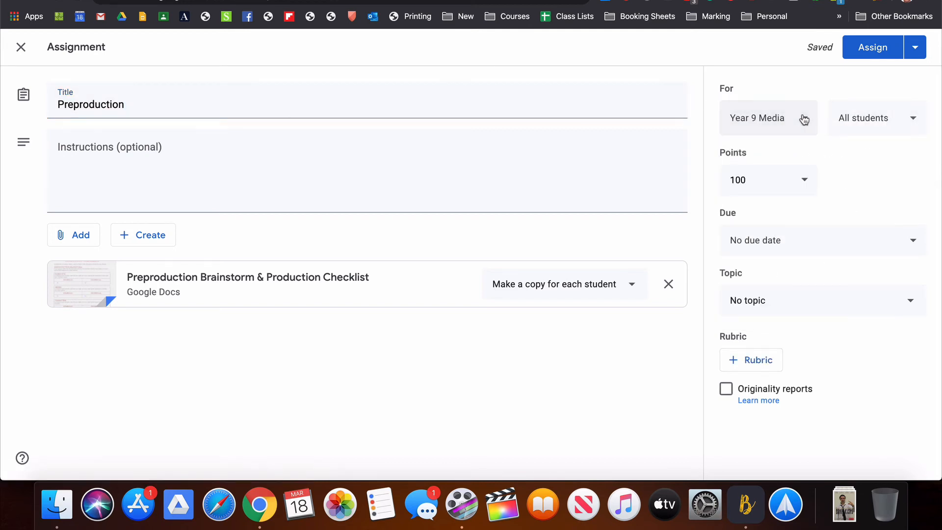
Set the assignment's points to Unmarked and its due date to 19 Mar 2020.
click(802, 184)
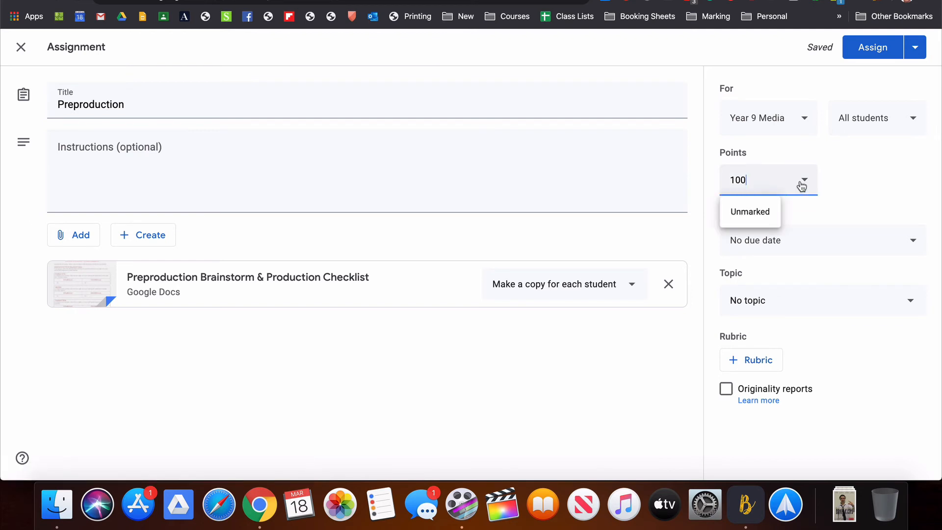
click(755, 211)
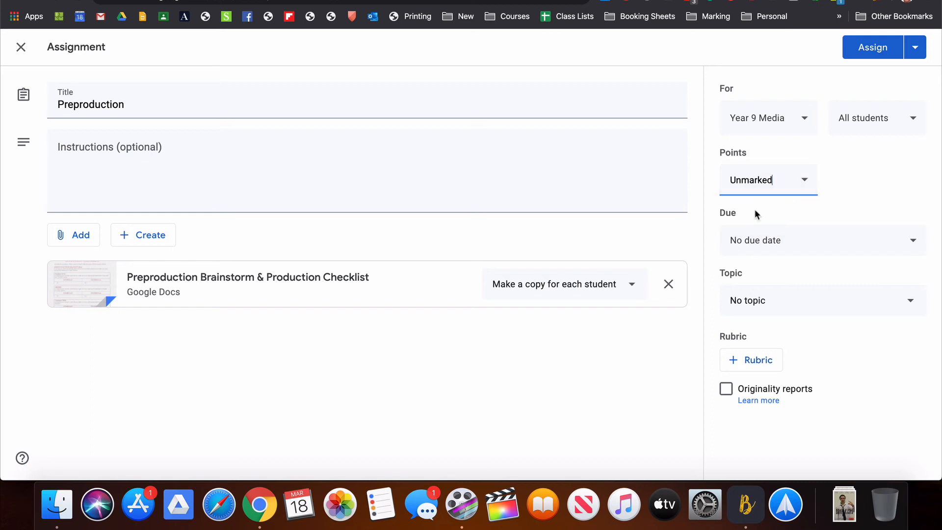
click(889, 244)
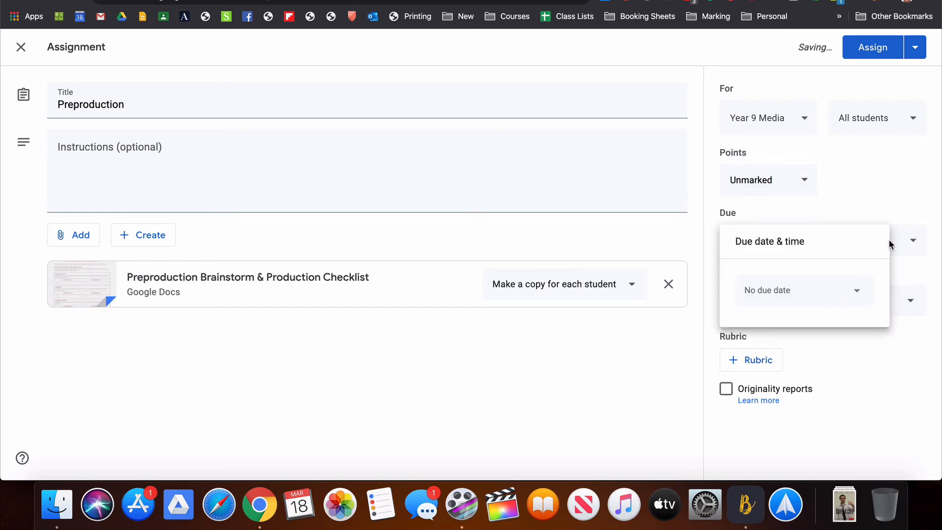
click(841, 293)
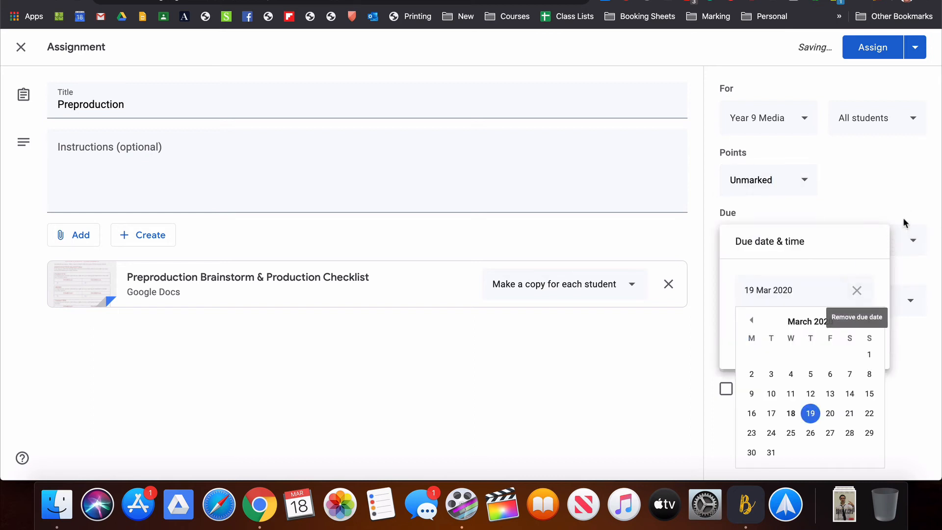
click(904, 221)
File the Preproduction assignment under the Film topic and assign it to the class.
click(864, 306)
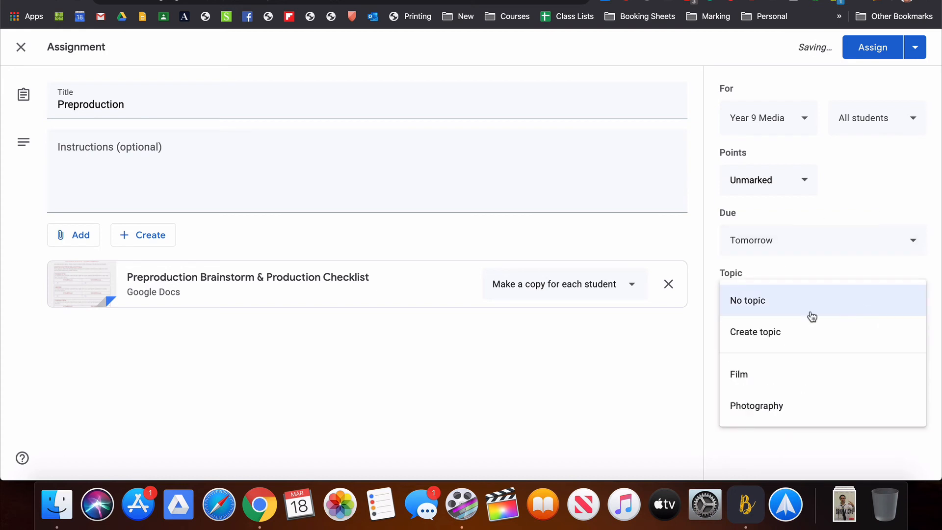
click(745, 375)
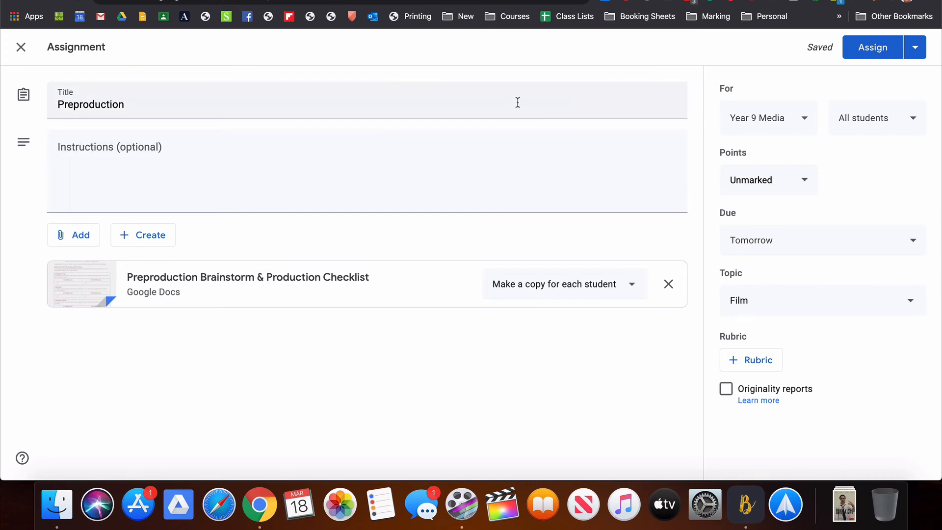
click(863, 45)
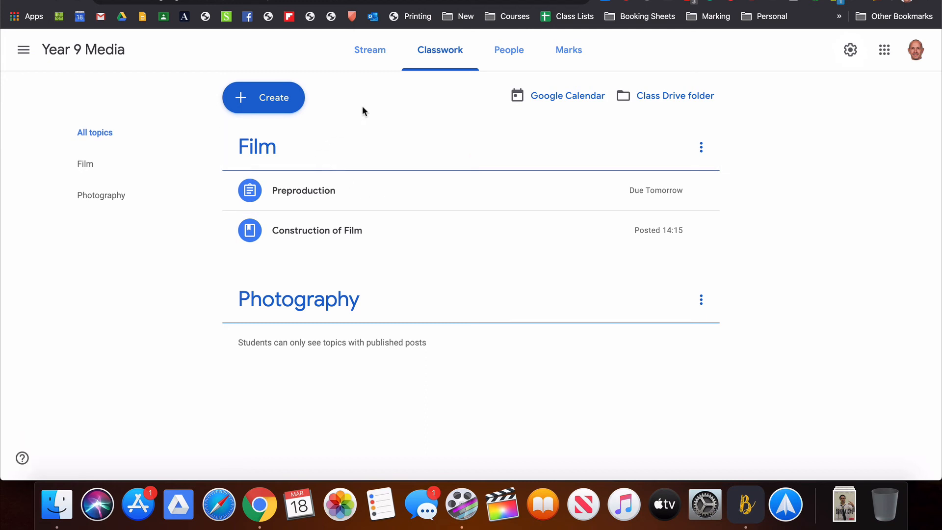
Examine the answer types offered for a new question post and close the draft without posting it.
click(256, 104)
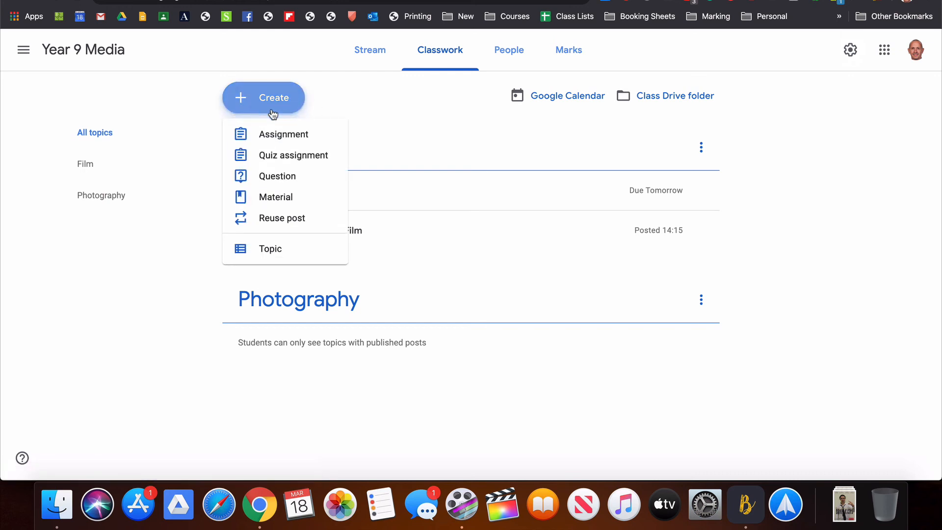
click(282, 179)
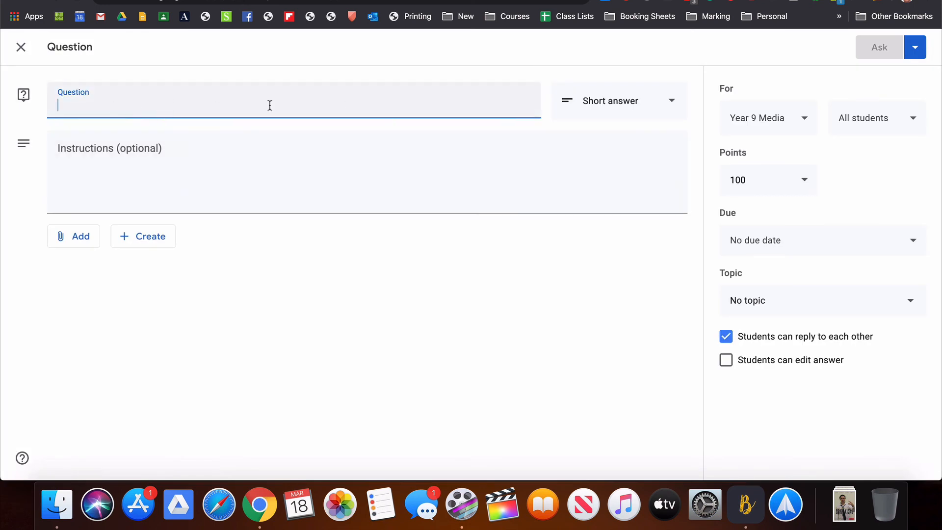
click(644, 99)
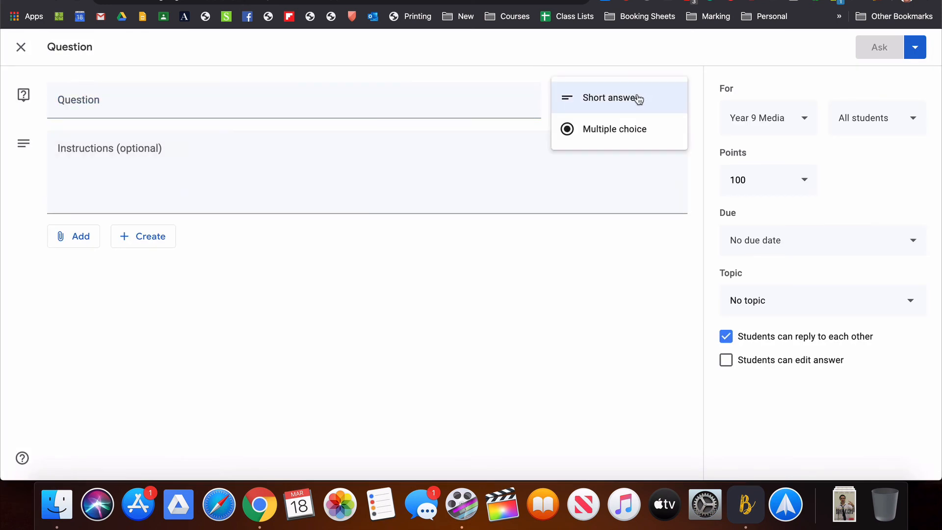
click(492, 284)
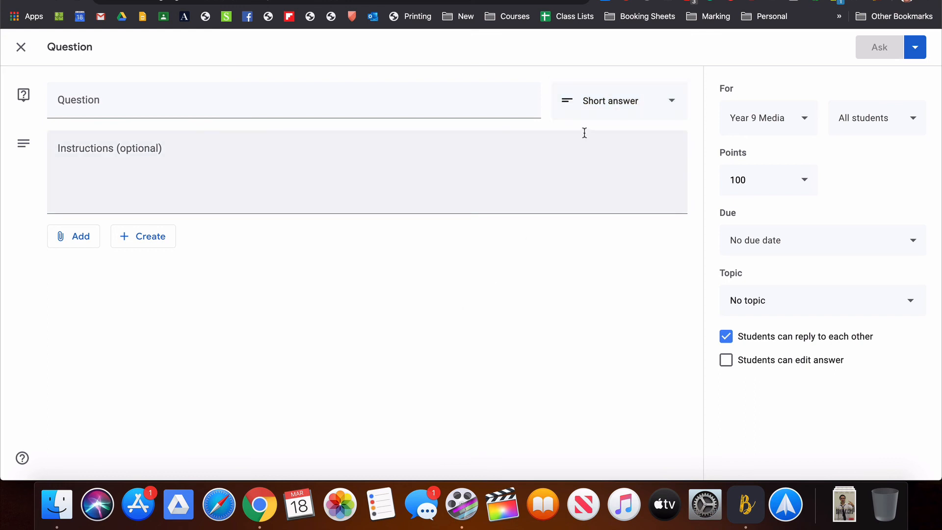
click(581, 109)
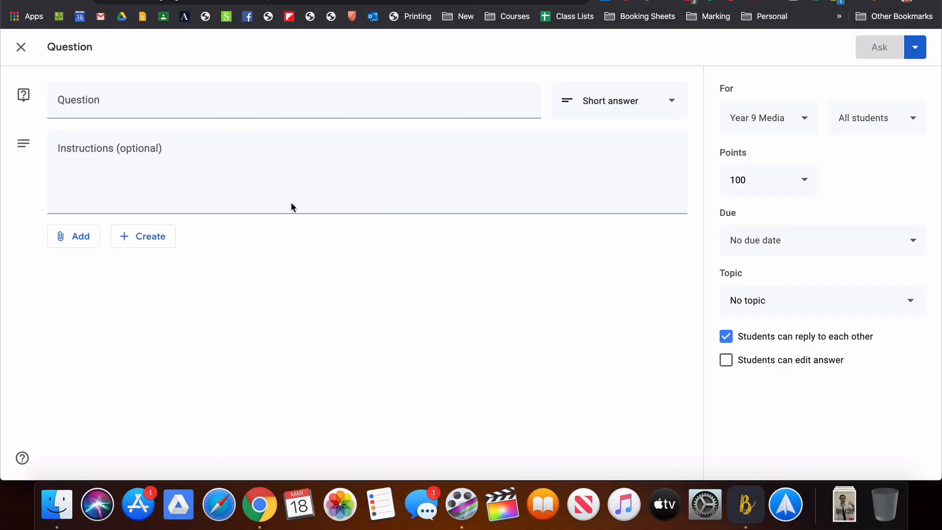
click(21, 47)
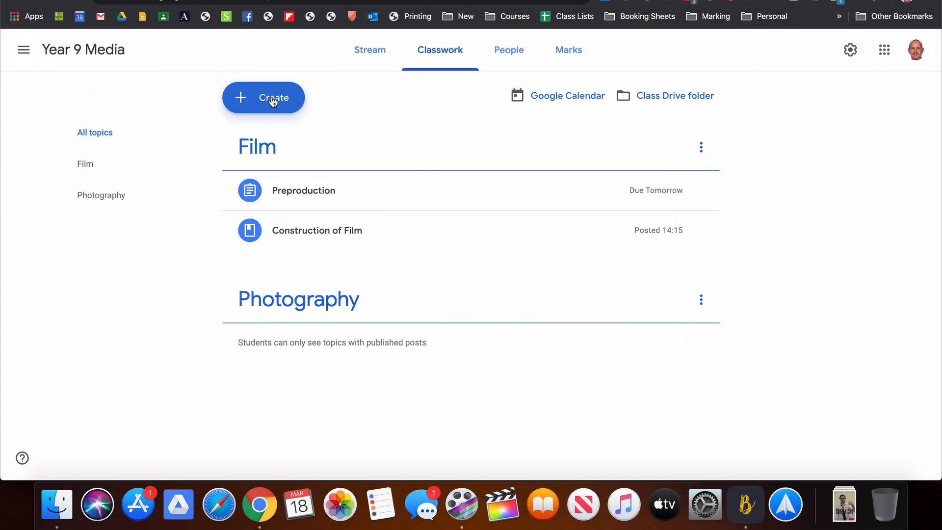
Open the choices for creating another classwork item.
click(273, 99)
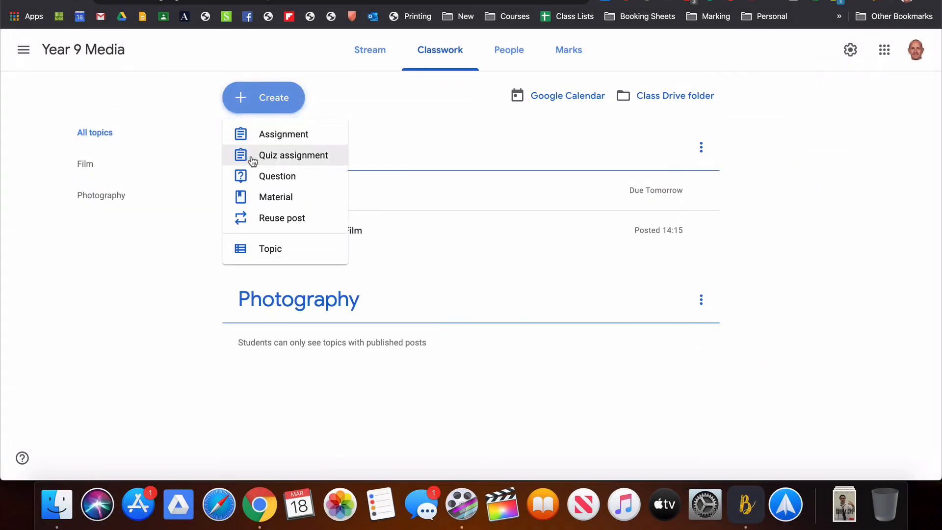